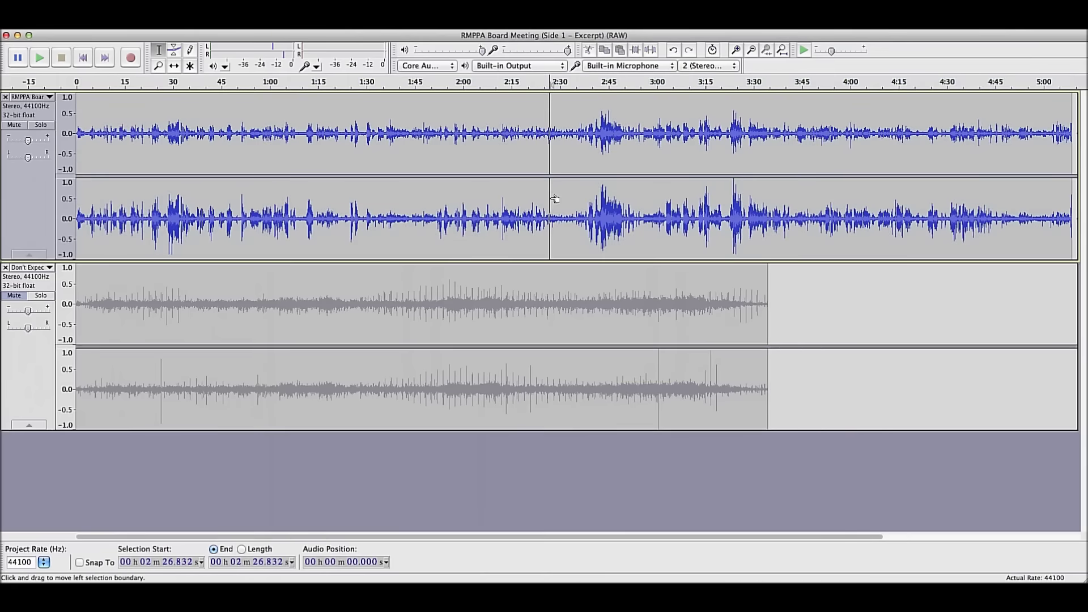
Step: Apply a High Pass Filter to the entire RMPPA Board Meeting track with 48 dB rolloff and a 25 Hz cutoff frequency
click(52, 189)
click(278, 30)
scroll(335, 504, down, 10)
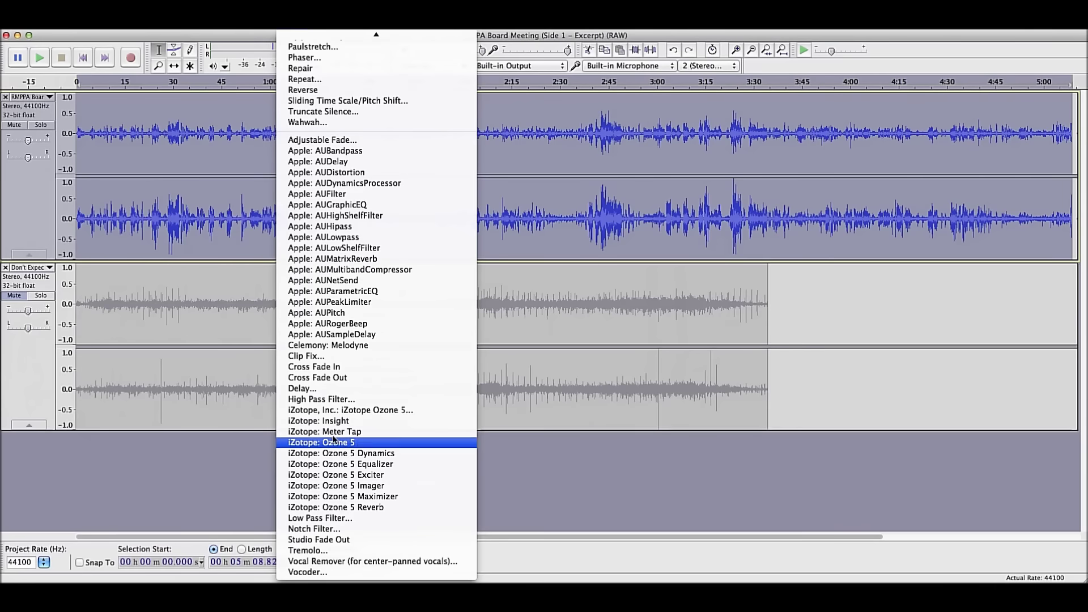
click(326, 400)
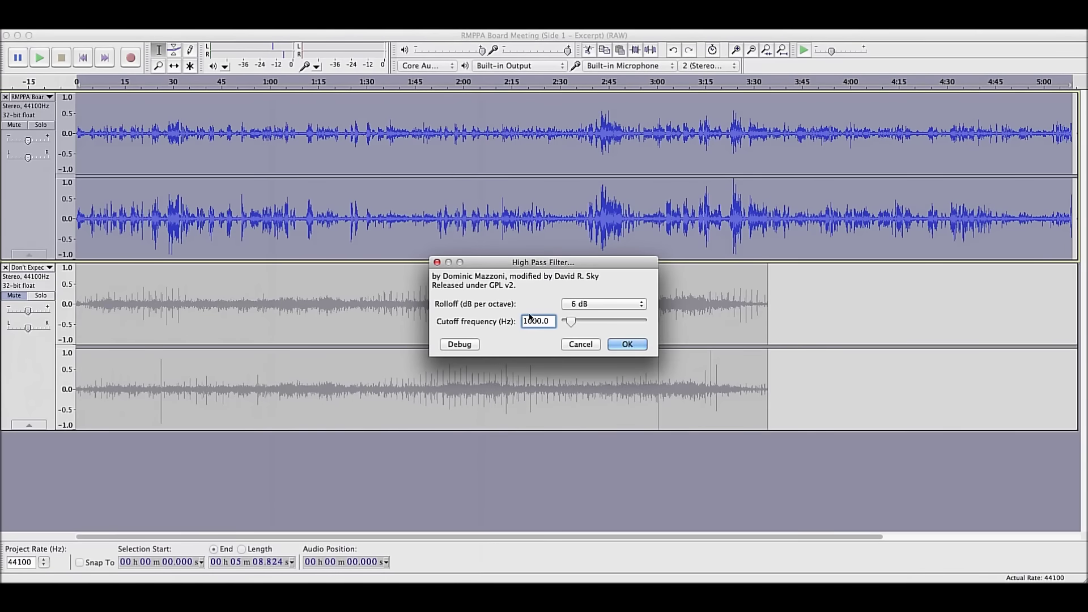
click(590, 304)
click(575, 341)
double_click(535, 322)
text(25)
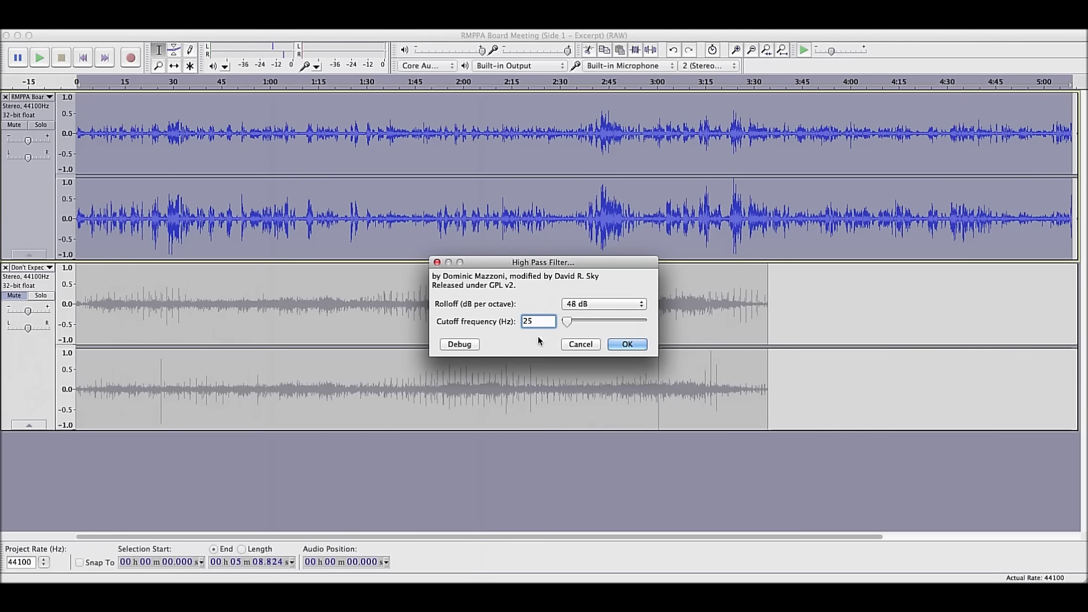
click(627, 344)
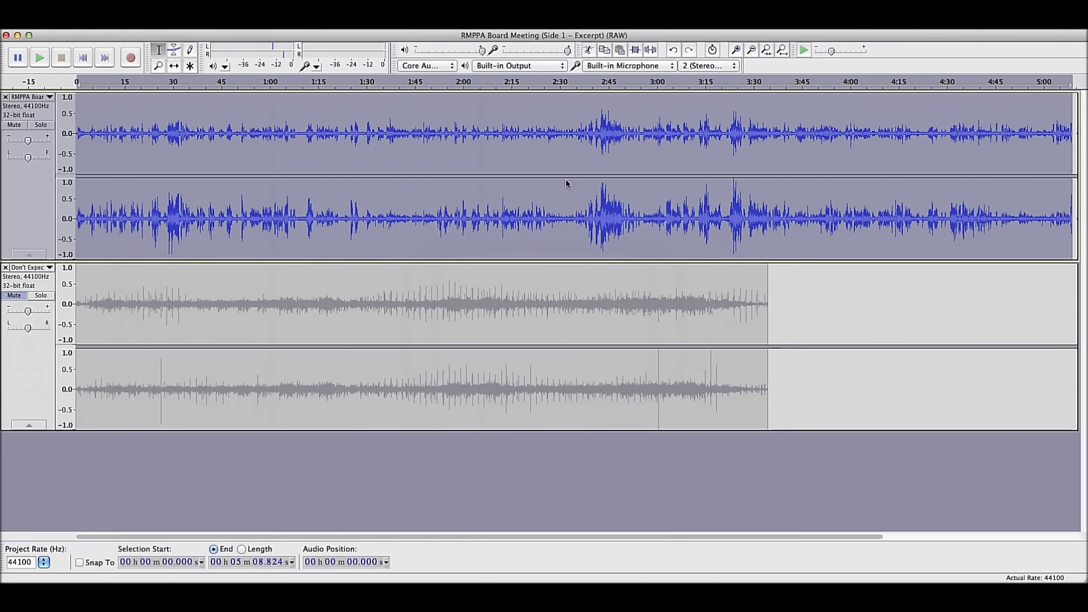
Step: Play back a few seconds of the RMPPA Board Meeting track from about 26 seconds to check the high-pass result
click(161, 124)
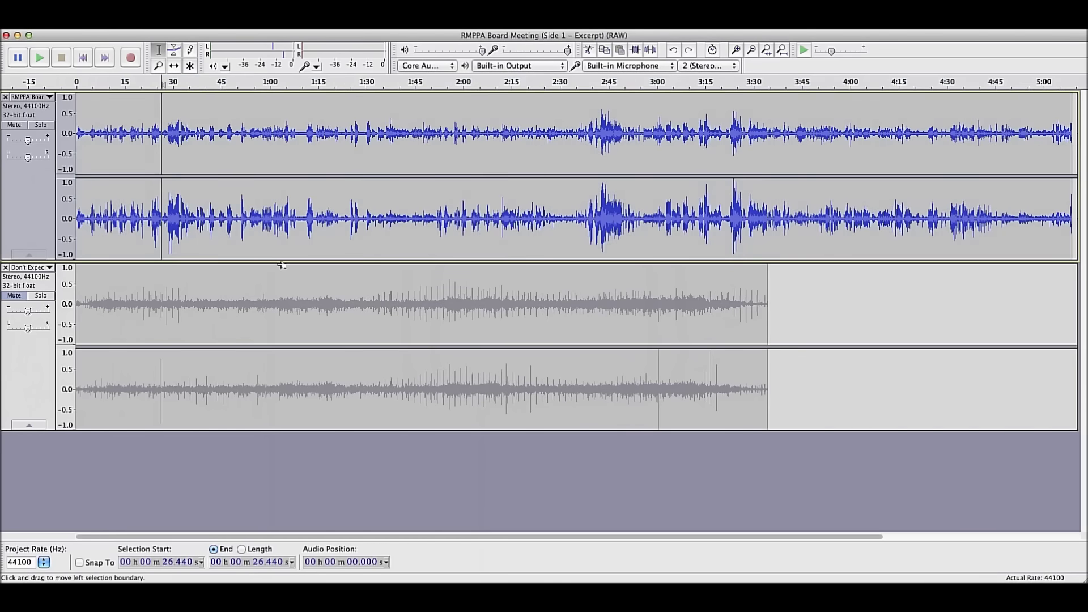
key(space)
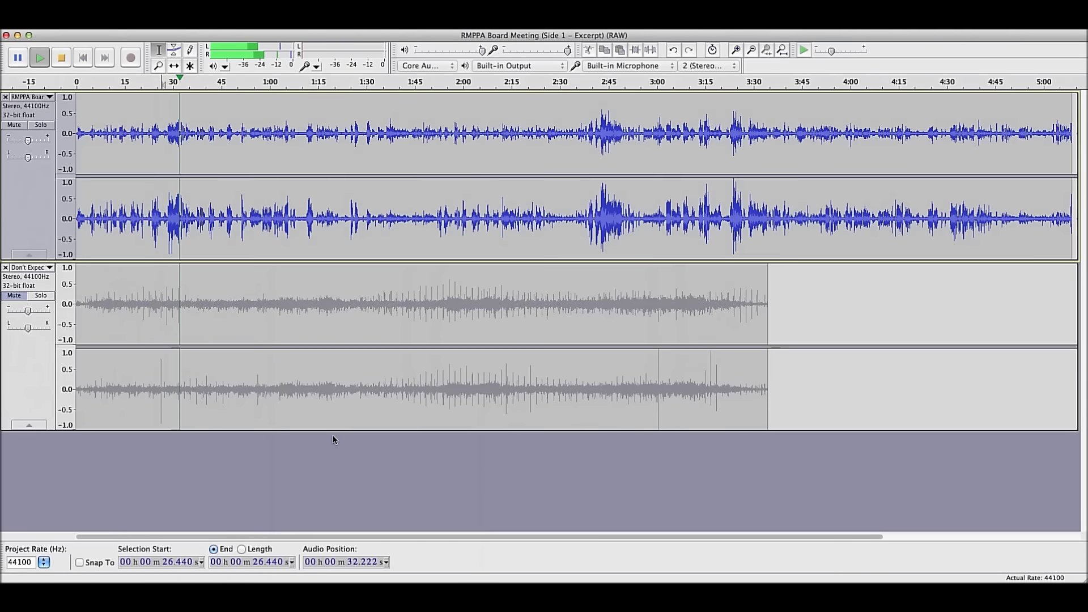
key(space)
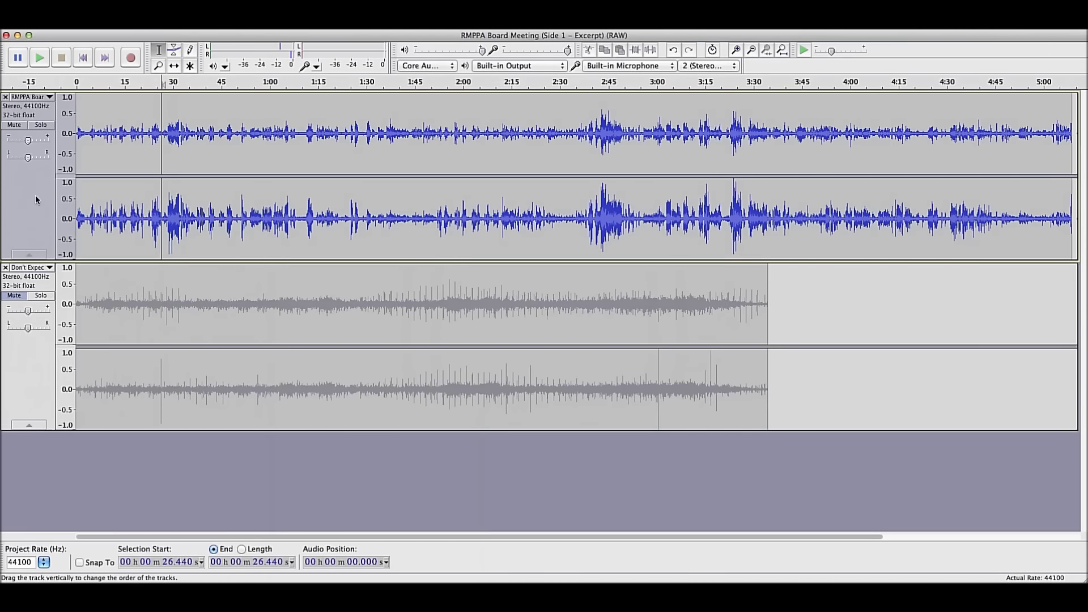
Step: Apply a Low Pass Filter to the entire RMPPA Board Meeting track with a 19000 Hz cutoff frequency
click(41, 211)
click(292, 23)
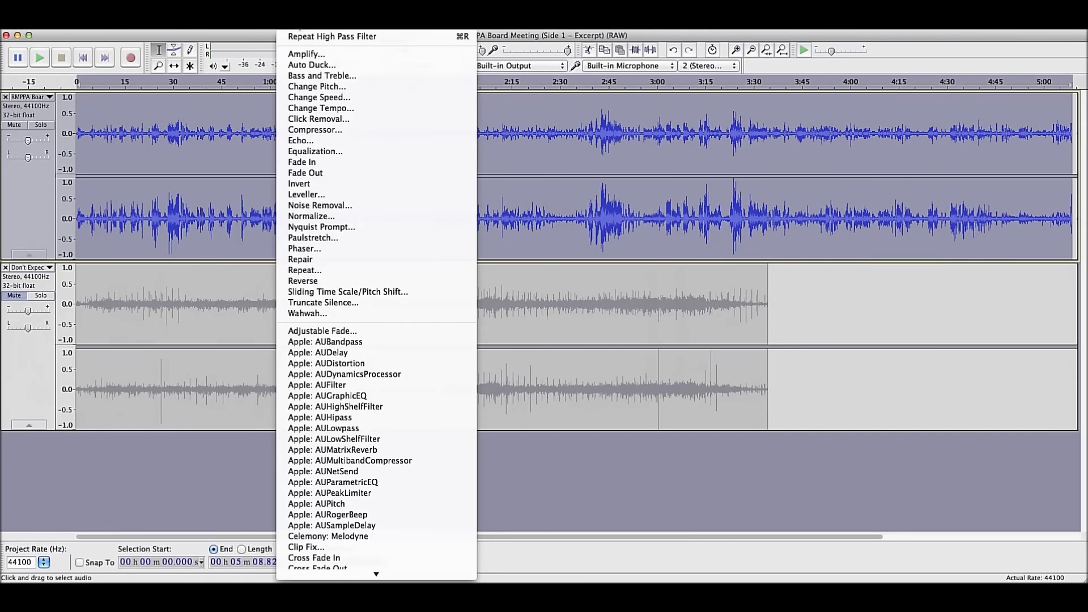
scroll(374, 561, down, 5)
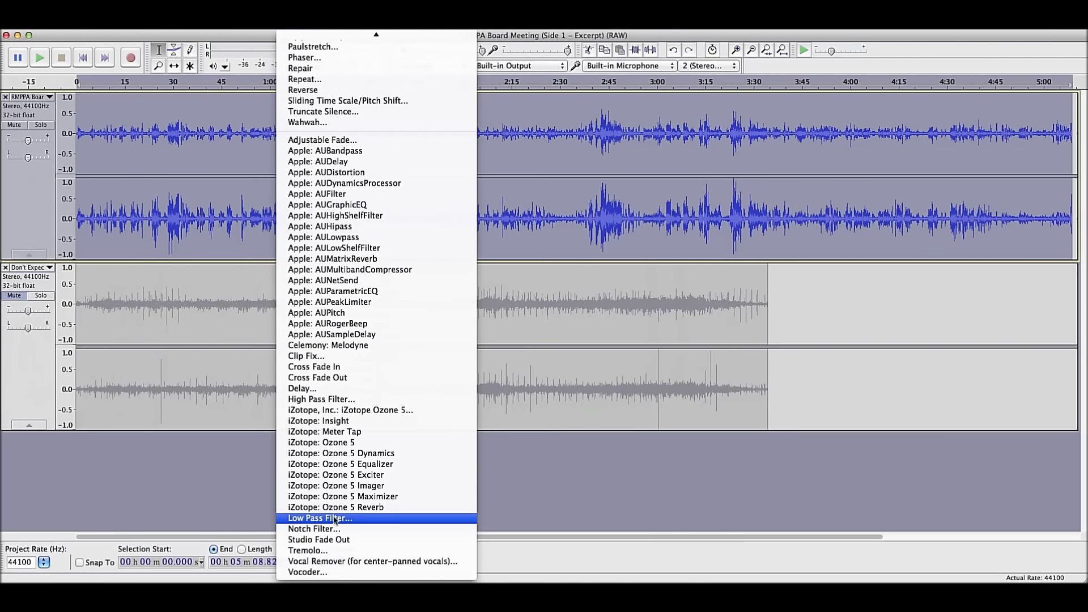
click(335, 518)
double_click(533, 327)
text(19000)
key(Return)
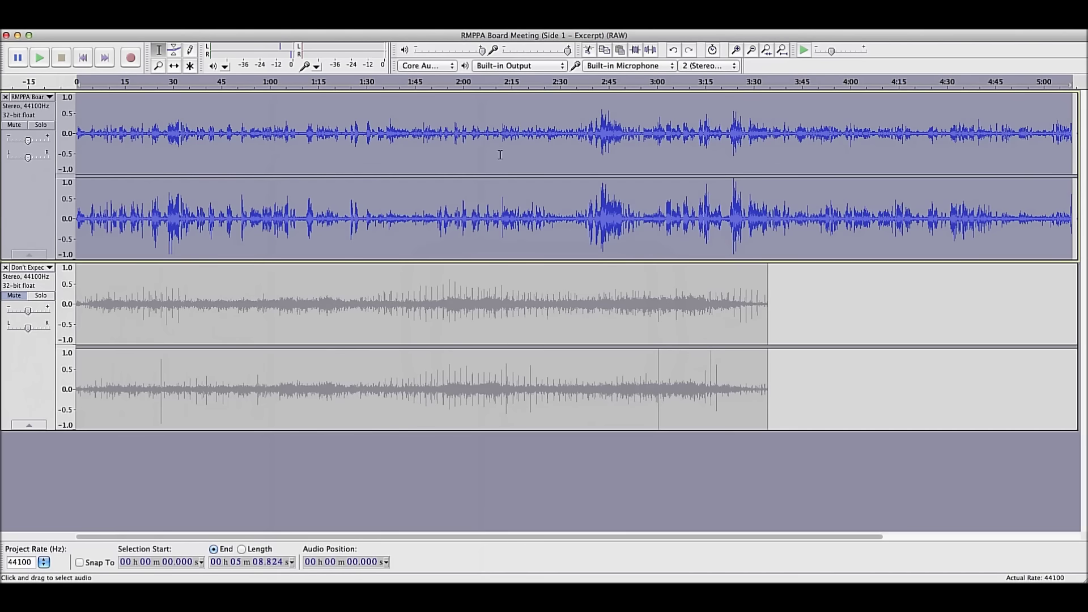
Step: Play back a few seconds of the RMPPA Board Meeting track from about 29 seconds to check the low-pass result
click(170, 131)
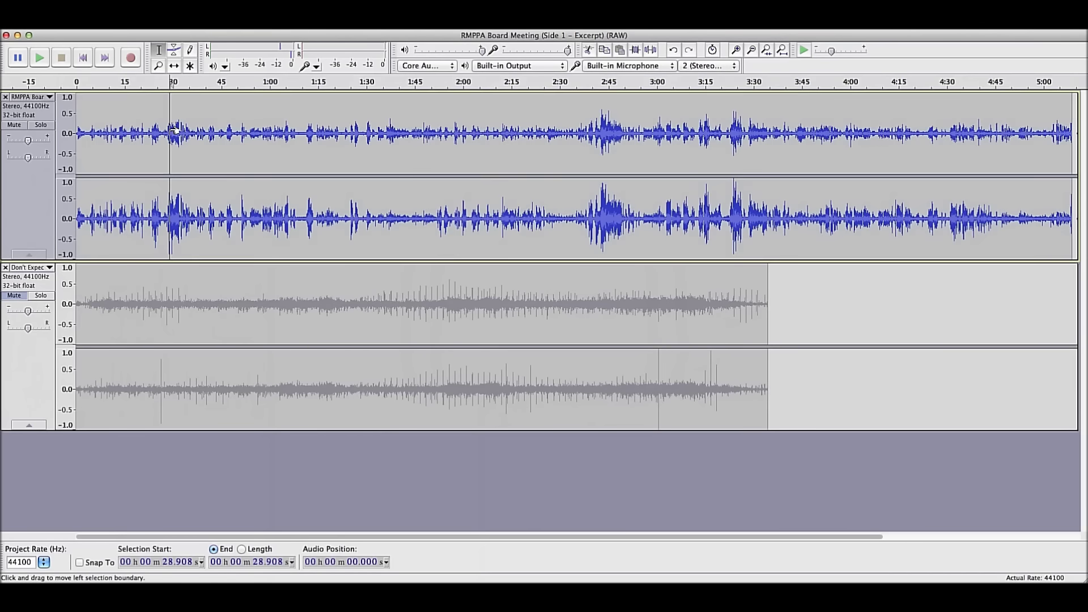
key(space)
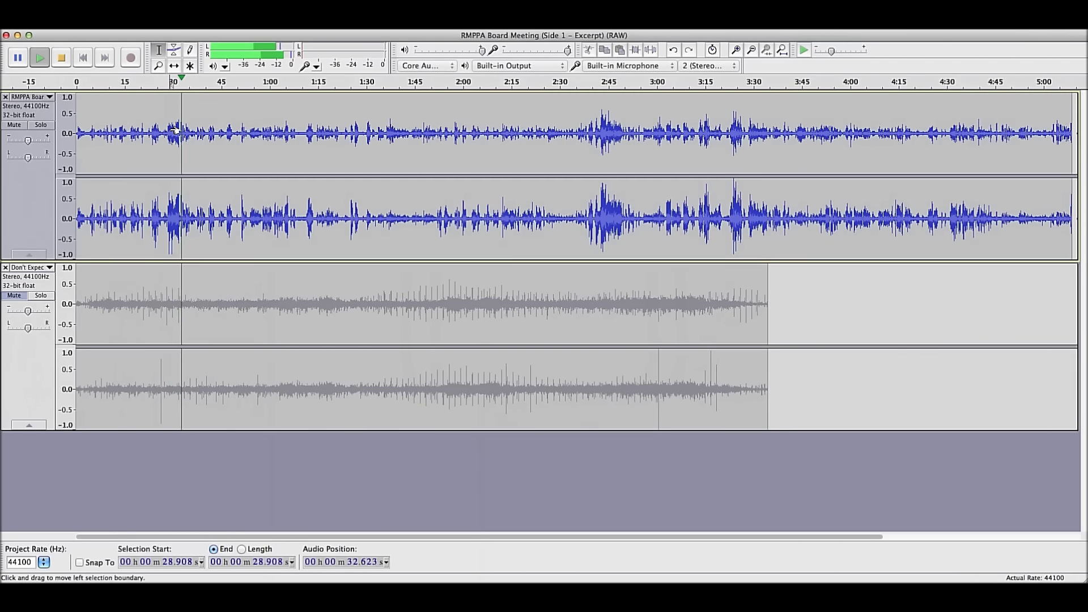
key(space)
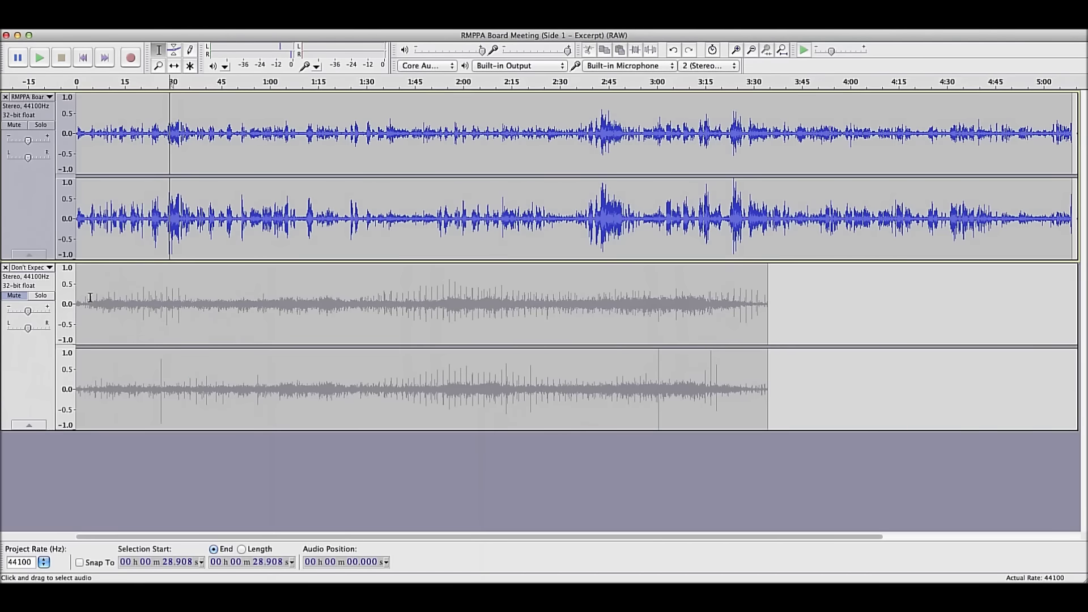
Step: Amplify the entire RMPPA Board Meeting track by -1.4 dB to a new peak amplitude of 0.0 dB
click(24, 219)
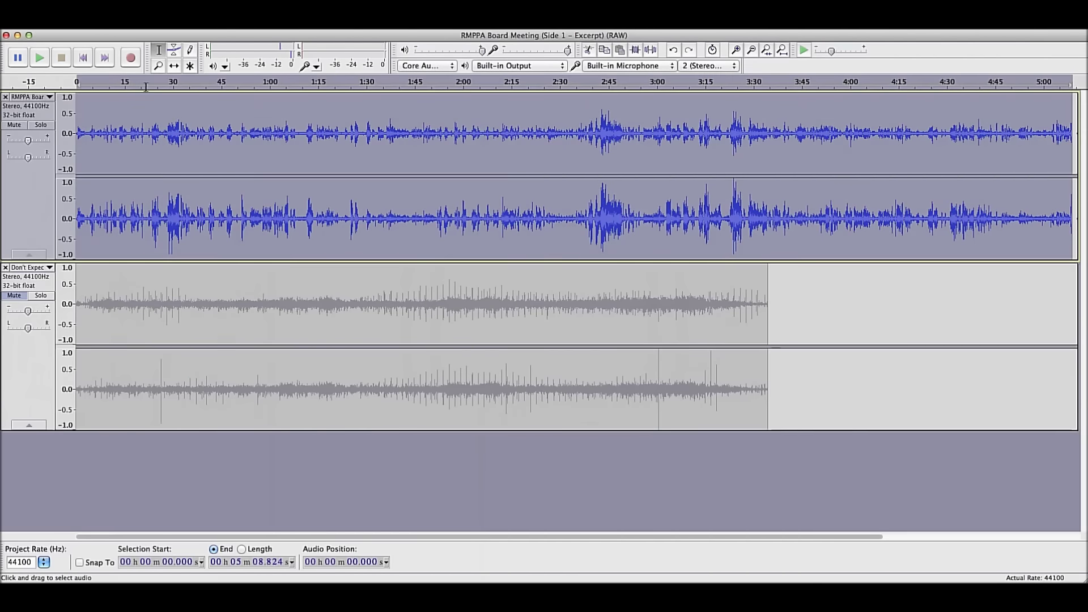
click(291, 26)
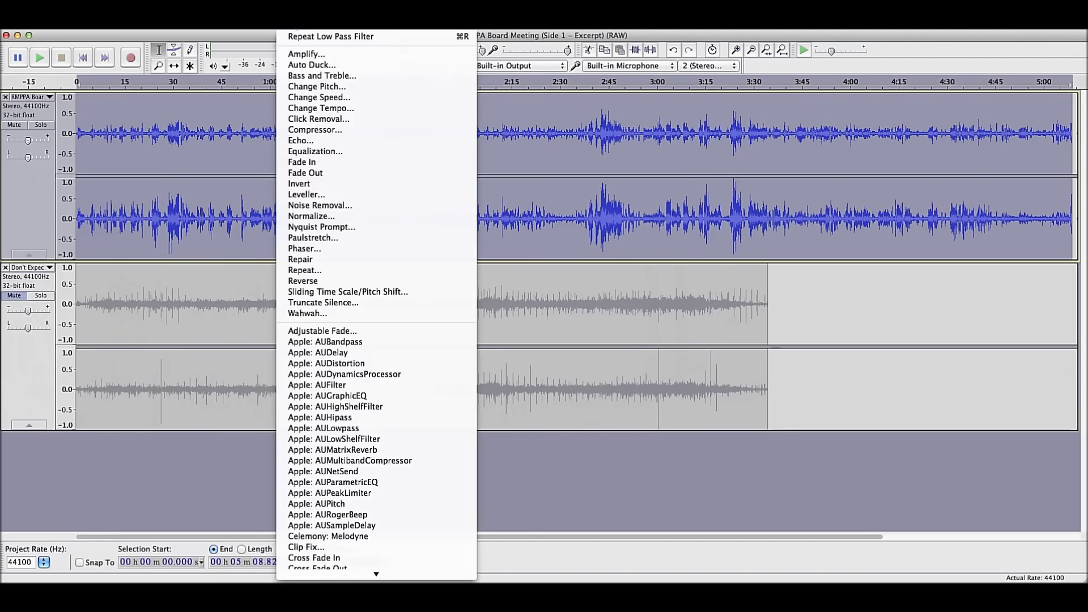
click(303, 55)
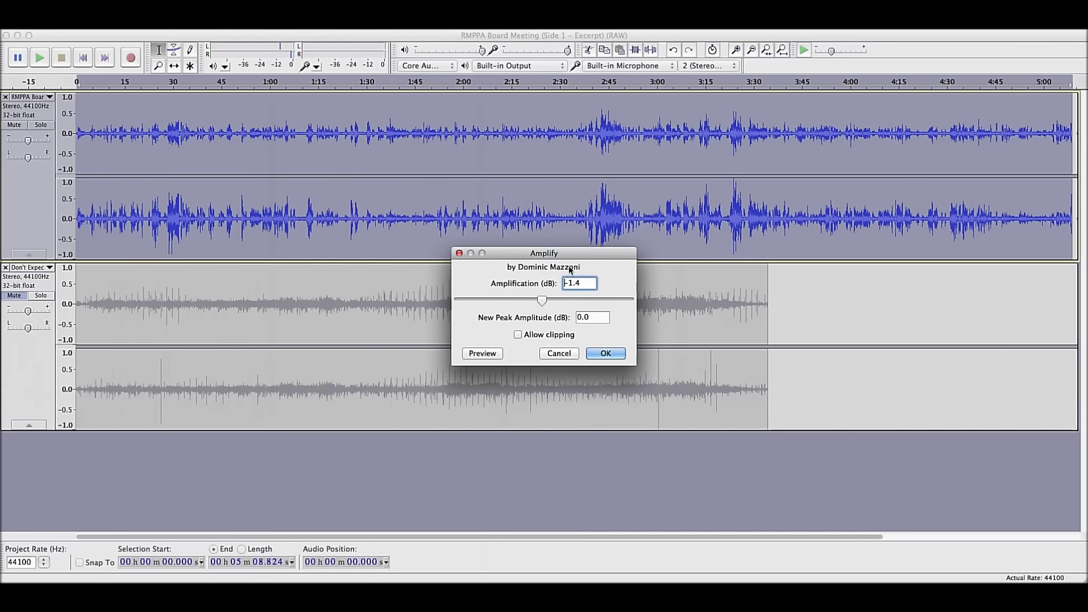
click(607, 354)
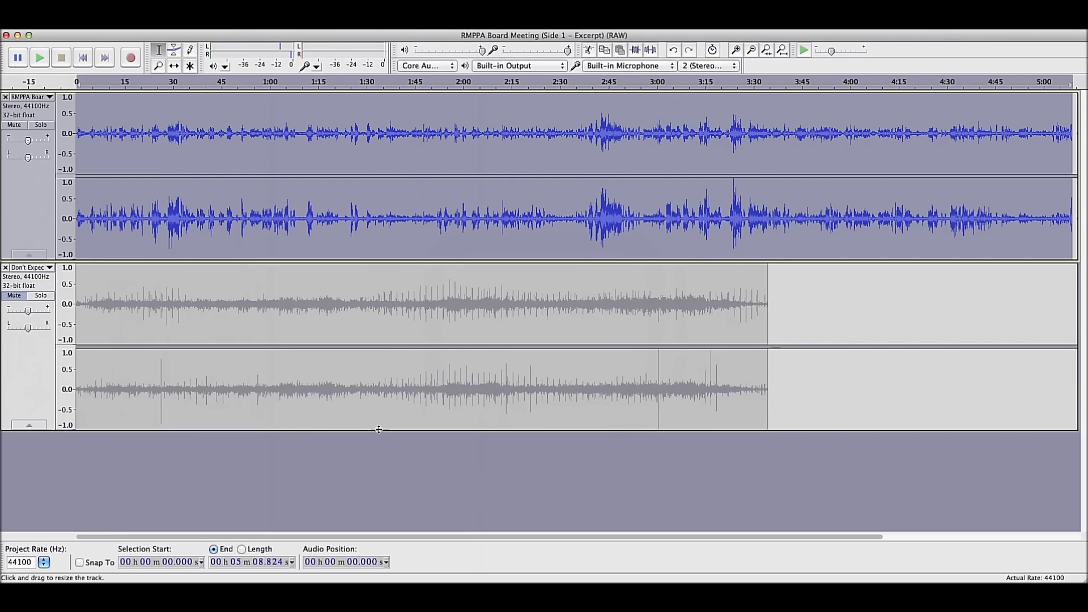
Step: Mute the RMPPA Board Meeting track and unmute the music track below it
click(385, 113)
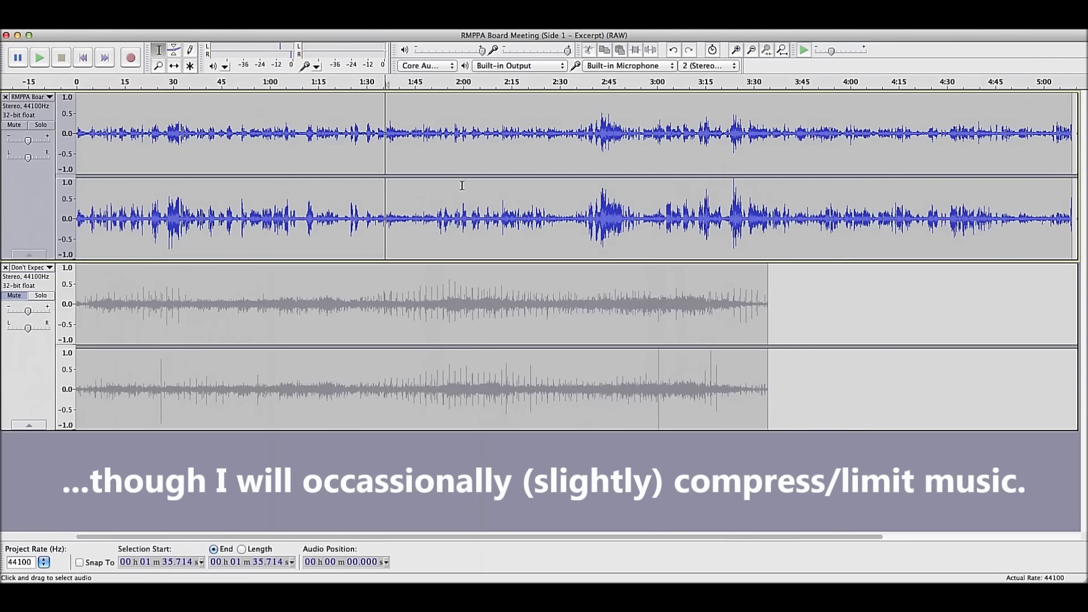
click(15, 124)
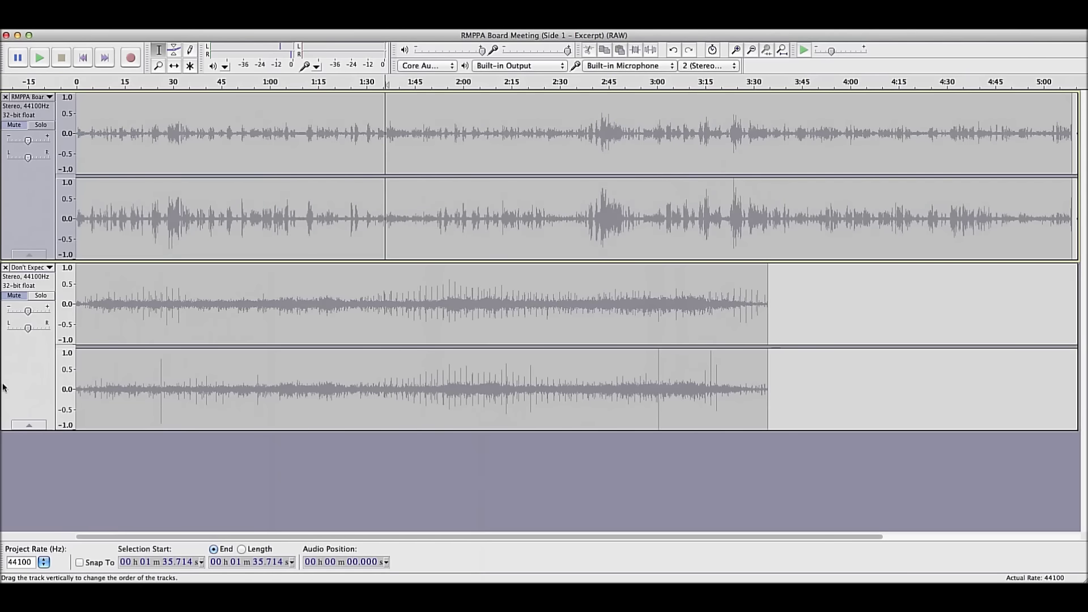
click(15, 297)
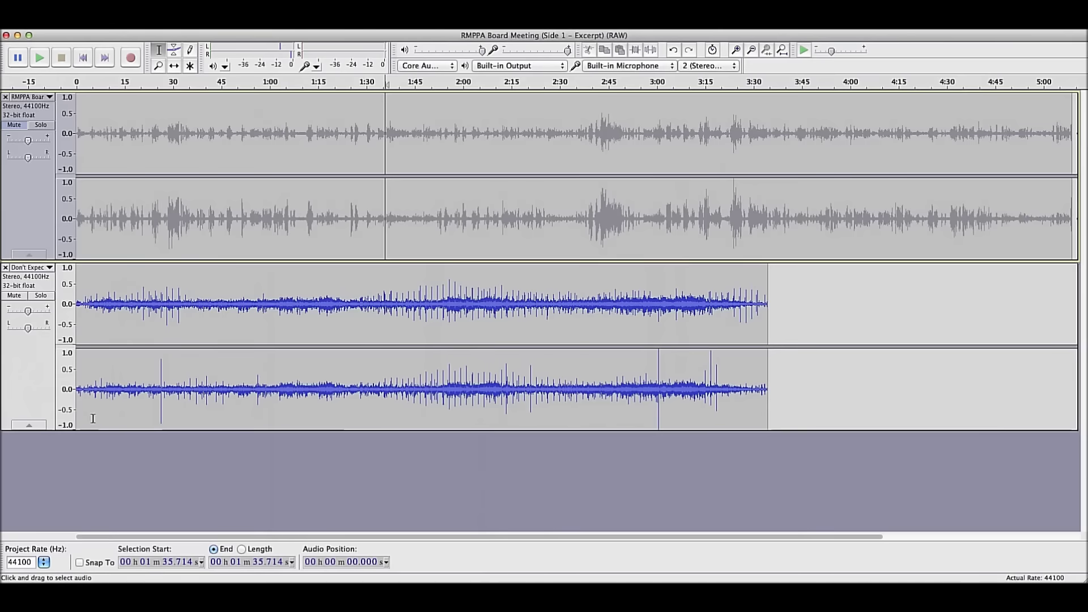
Step: Apply Click Removal to the entire music track with threshold 200 and max spike width 17
click(32, 388)
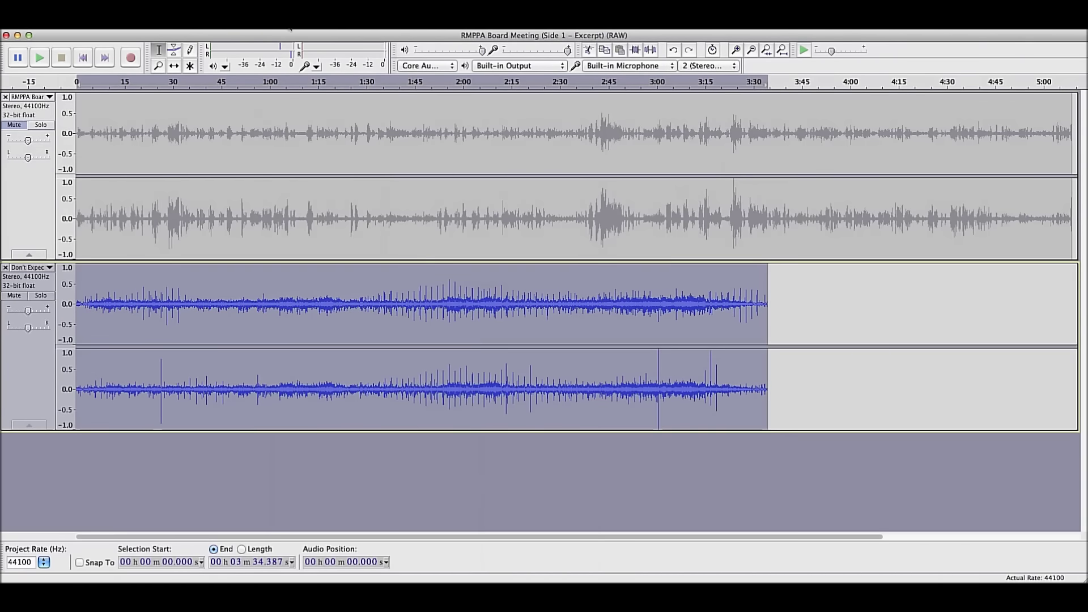
click(295, 23)
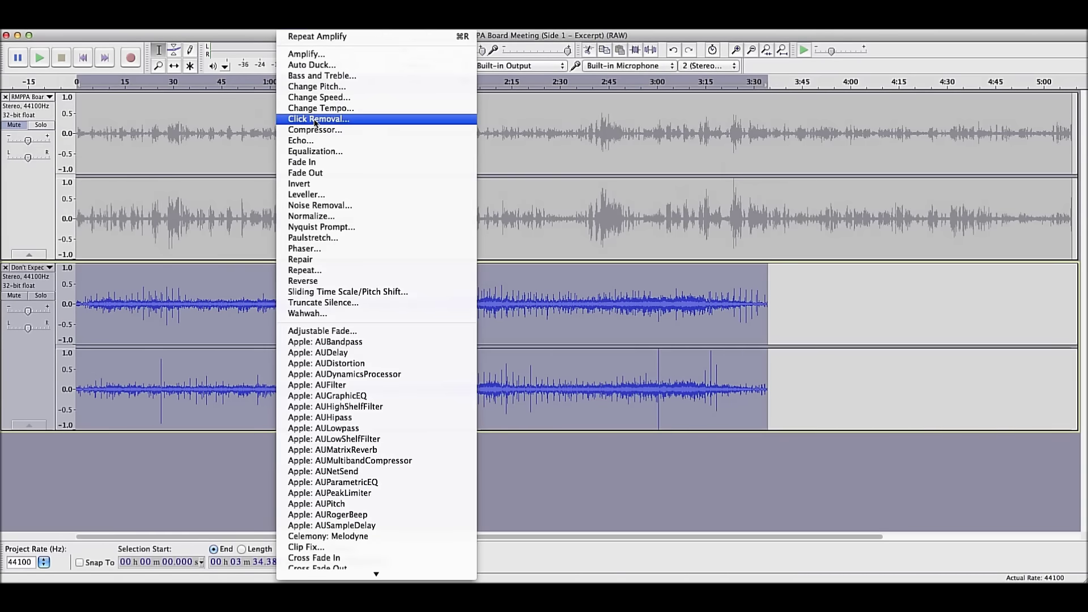
click(315, 119)
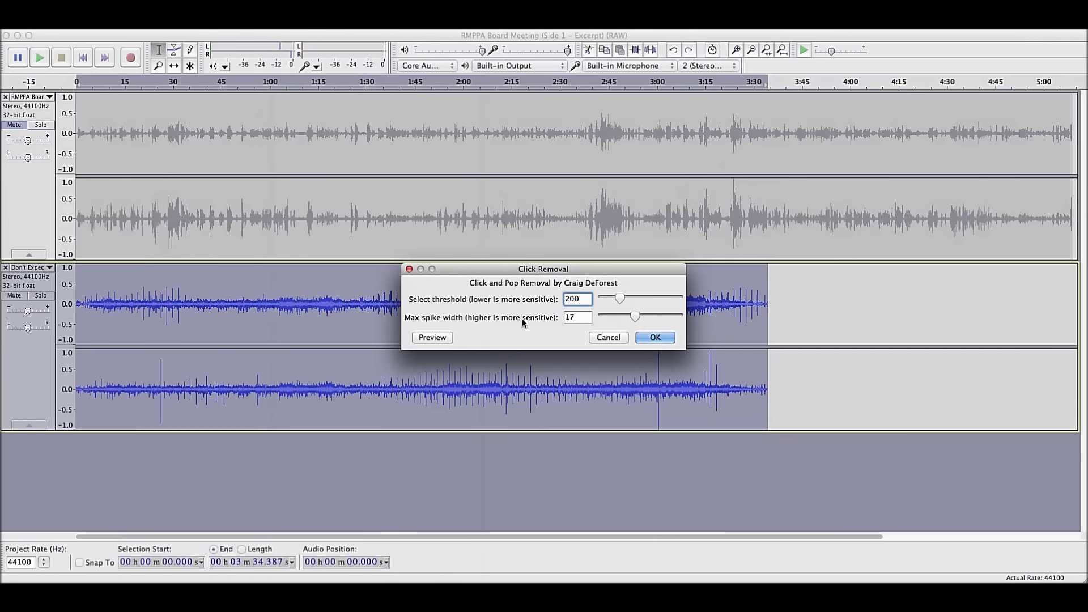
click(656, 337)
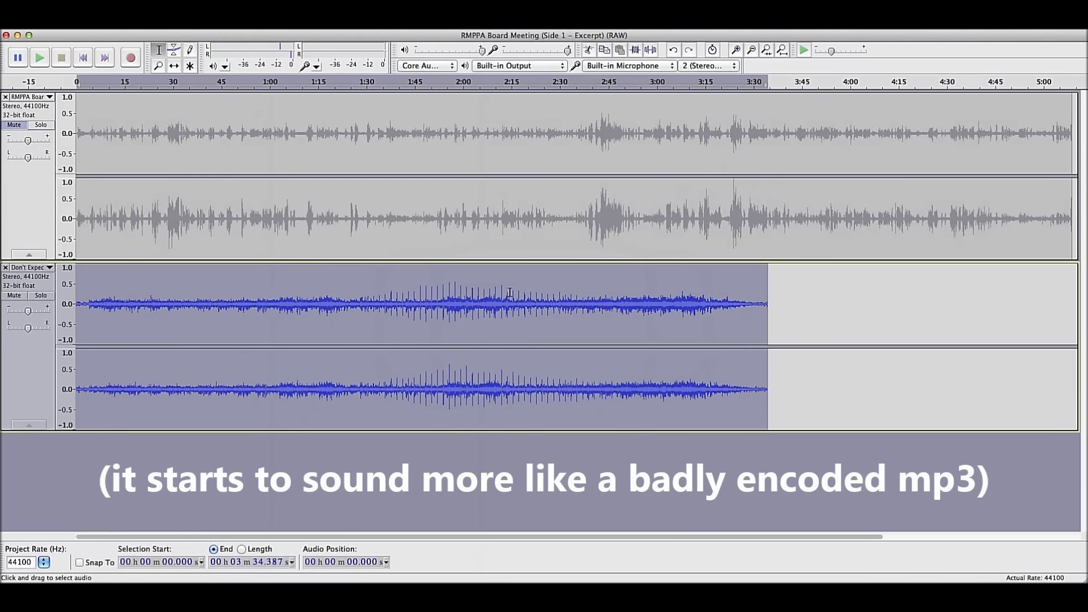
Step: Amplify the entire music track by 4.1 dB to a new peak amplitude of 0.0 dB
drag(384, 295, 539, 317)
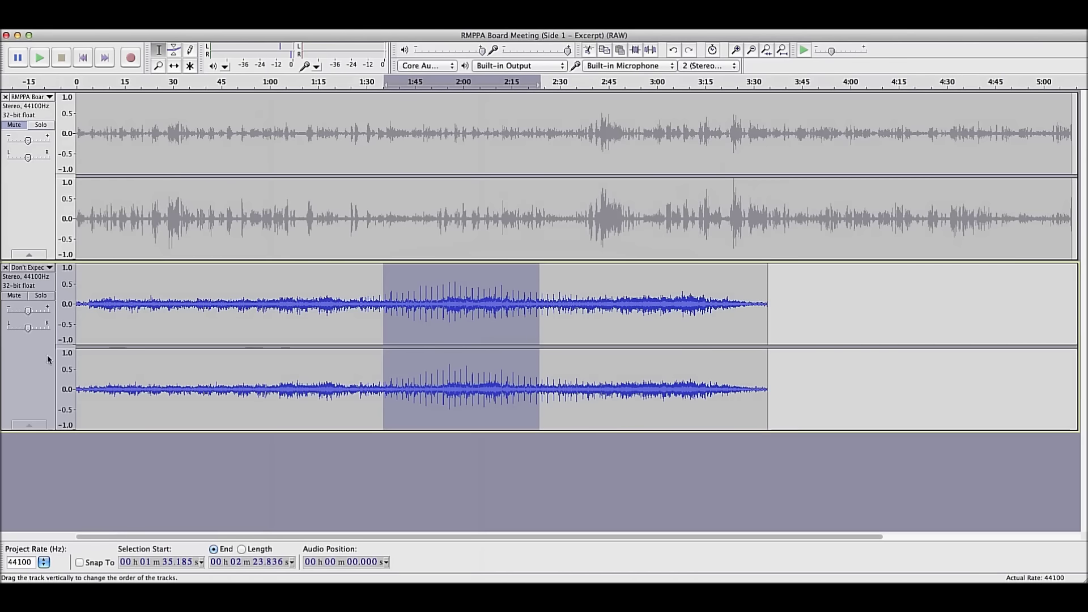
click(49, 375)
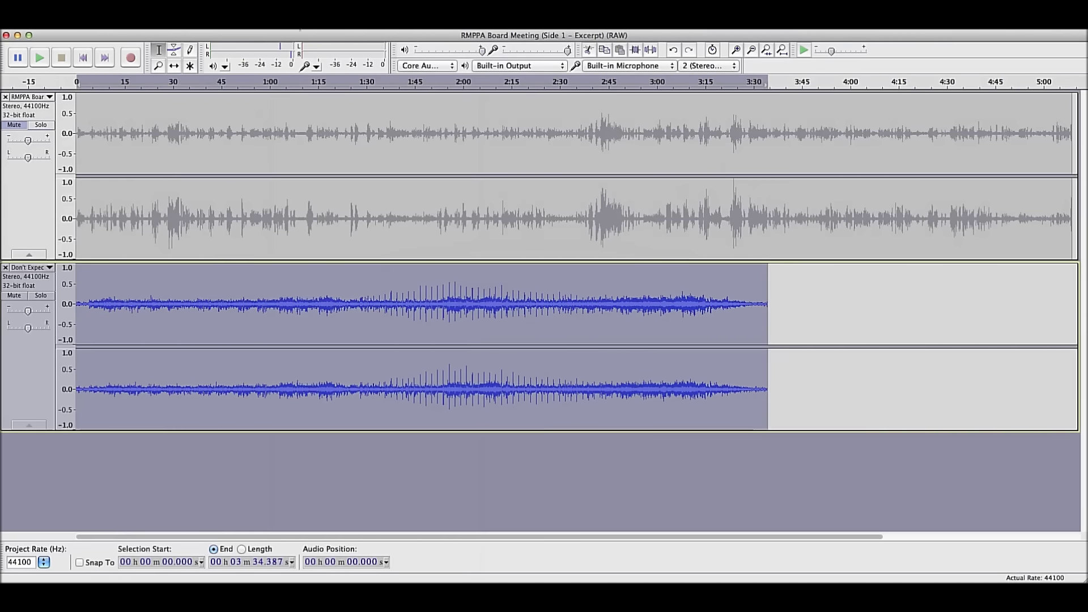
click(301, 20)
click(308, 55)
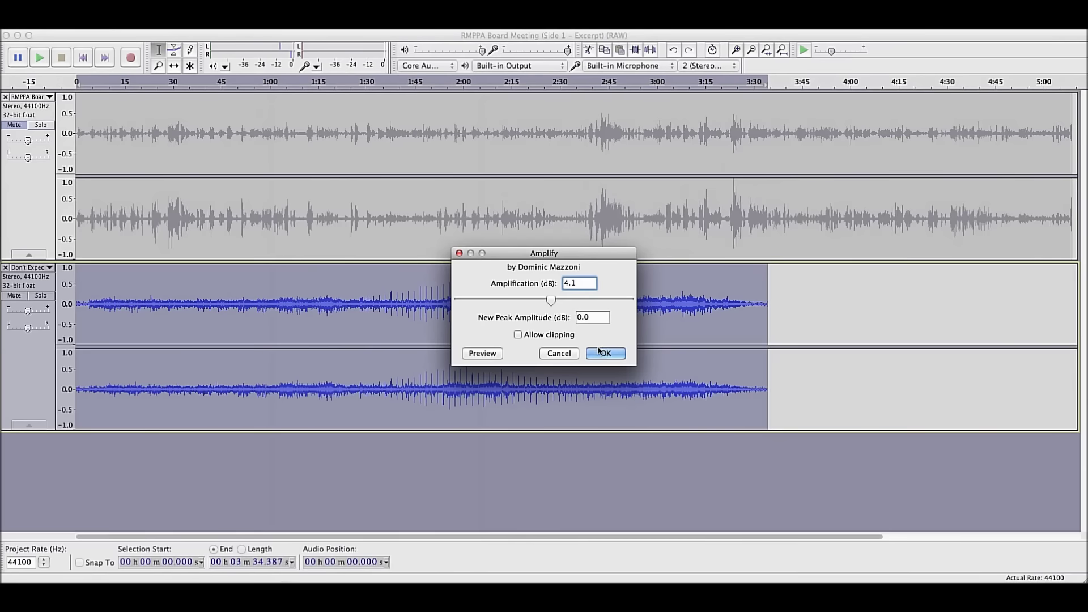
click(602, 355)
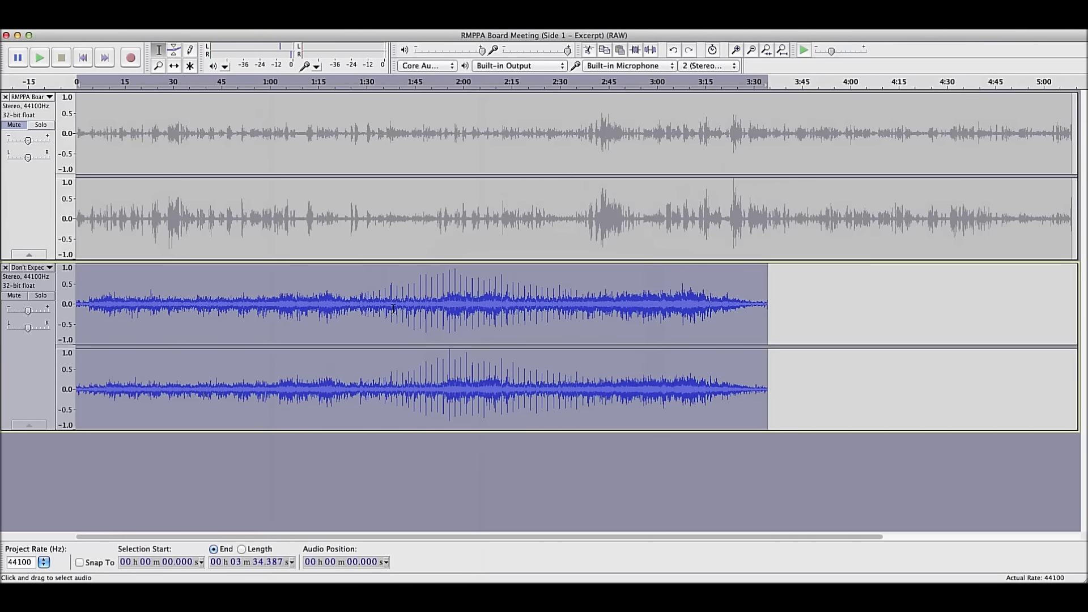
Step: Examine the remaining clicks around 1:46 in the music track up close and play them back from about 1:45.8
click(421, 289)
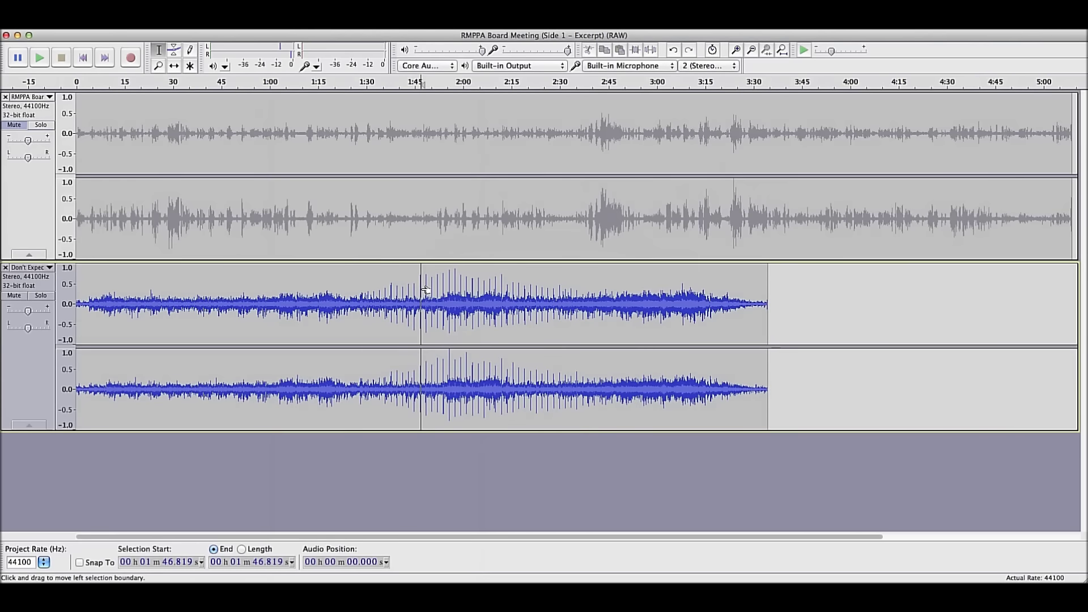
key(super+1)
key(super+1)
key(super+1)
key(super+1)
key(super+1)
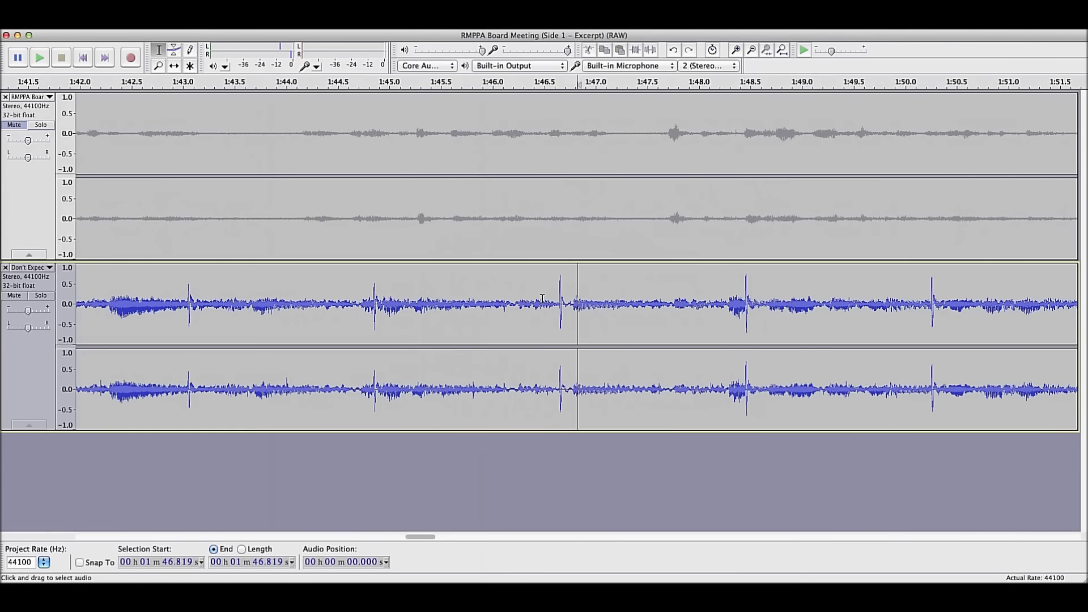
drag(560, 293, 566, 296)
click(474, 299)
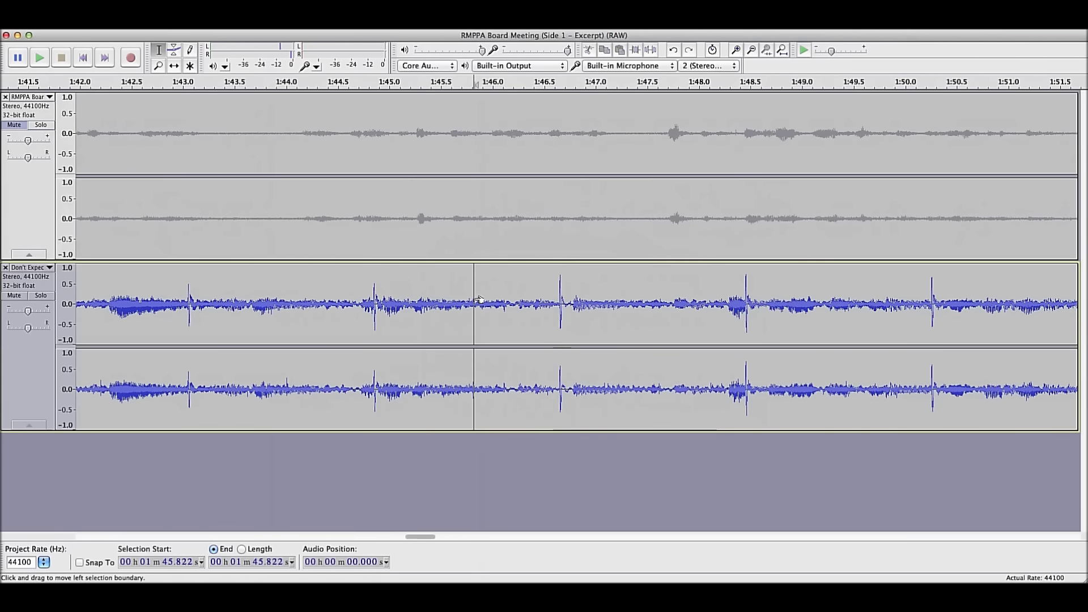
key(space)
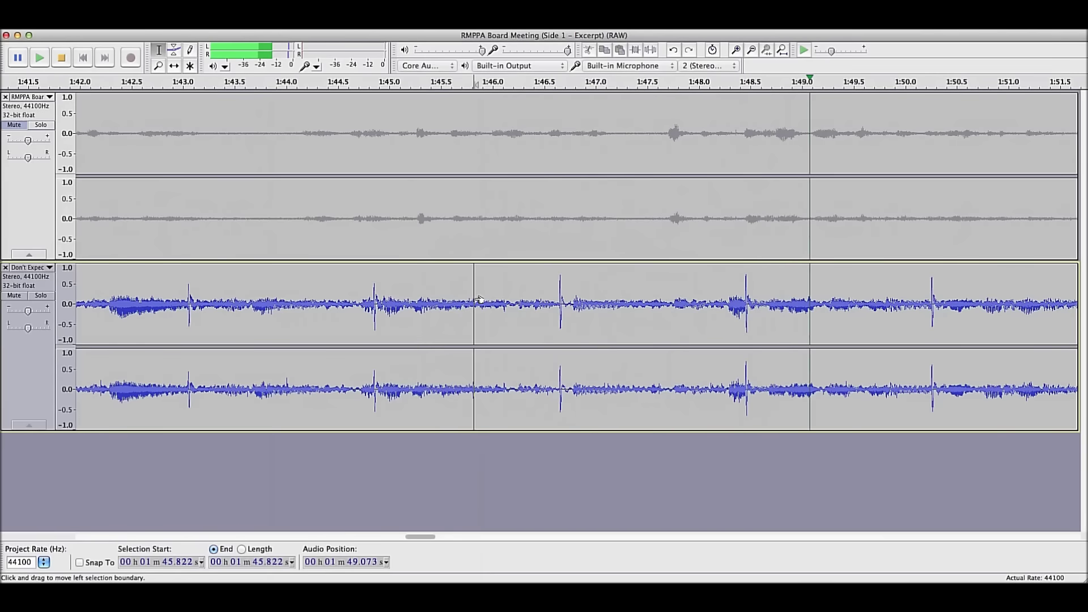
key(space)
Step: Examine the waveform of the click just after 1:46.63 in the music track up close and play it back
click(558, 294)
key(super+1)
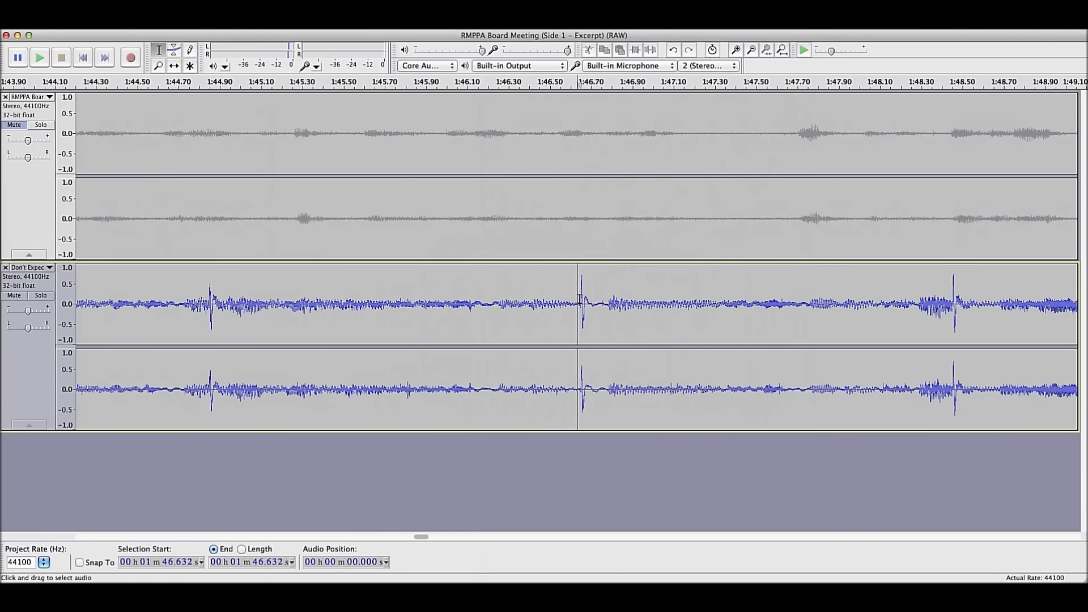
key(super+1)
key(super+1)
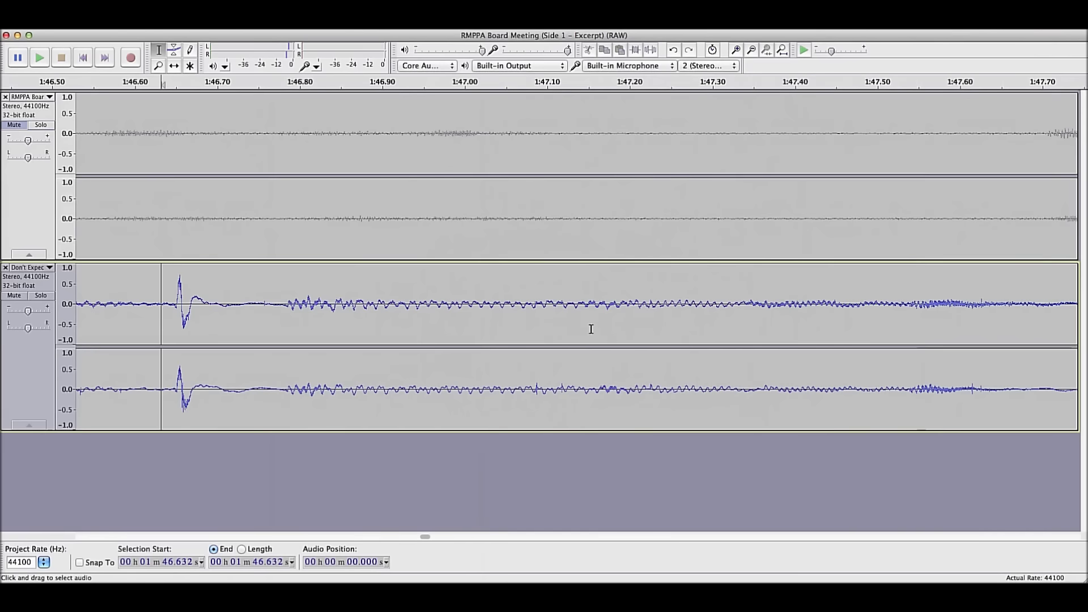
key(super+1)
key(super+1)
key(super+1)
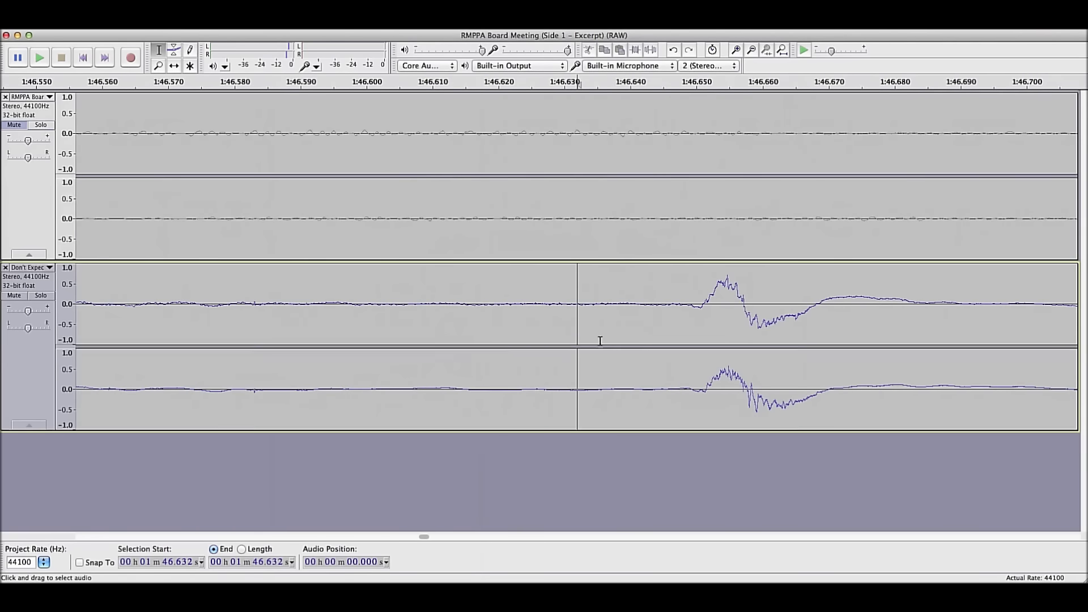
key(space)
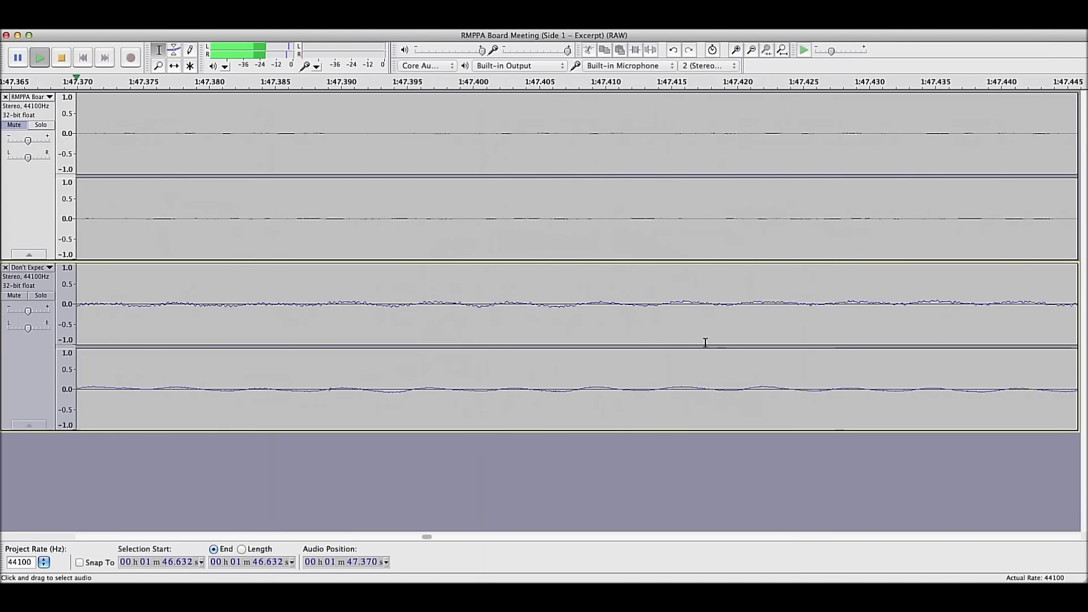
key(space)
Step: Replay the music track from 1:46.632 in a wider view that shows several of the clicks
key(super+3)
key(super+3)
key(super+3)
key(super+3)
key(super+3)
key(super+3)
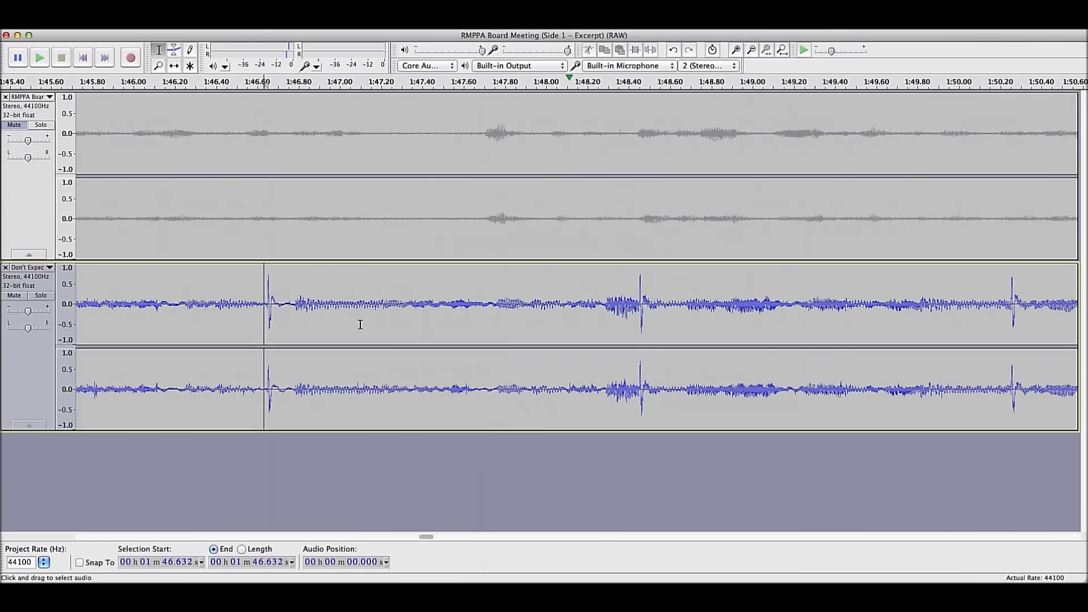
key(space)
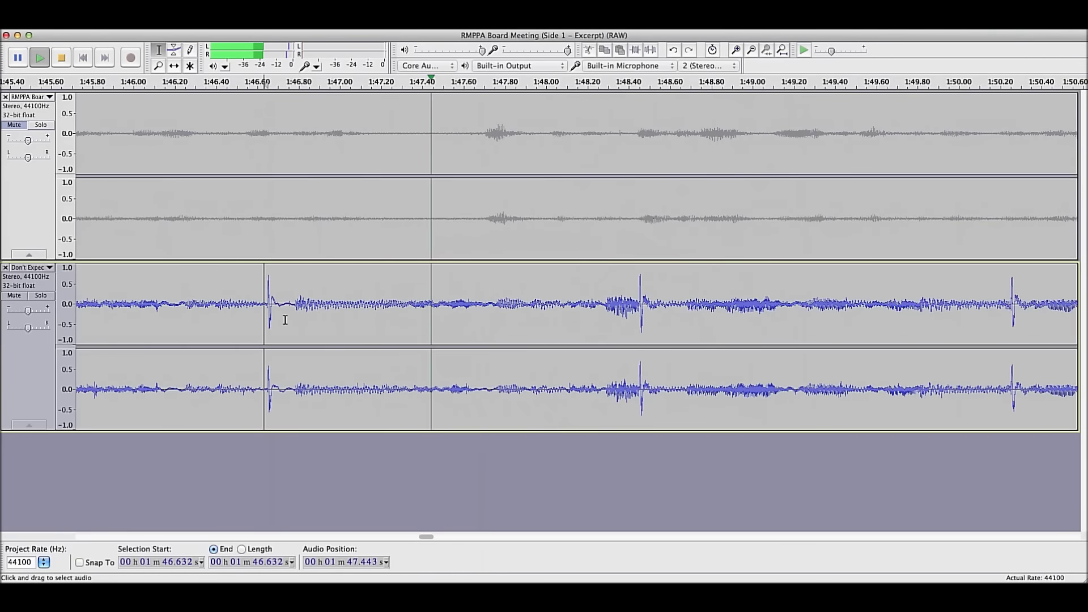
key(space)
Step: Delete the click from about 1:46.649 to 1:46.666 in the music track, viewing its waveform up close
key(super+1)
key(super+1)
key(super+1)
key(super+1)
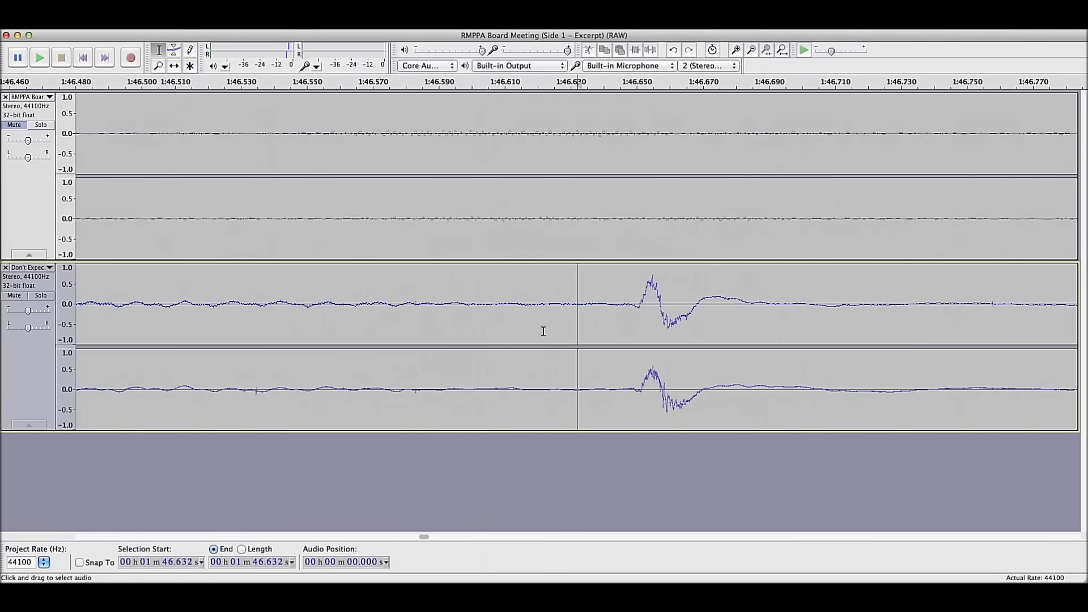
key(super+1)
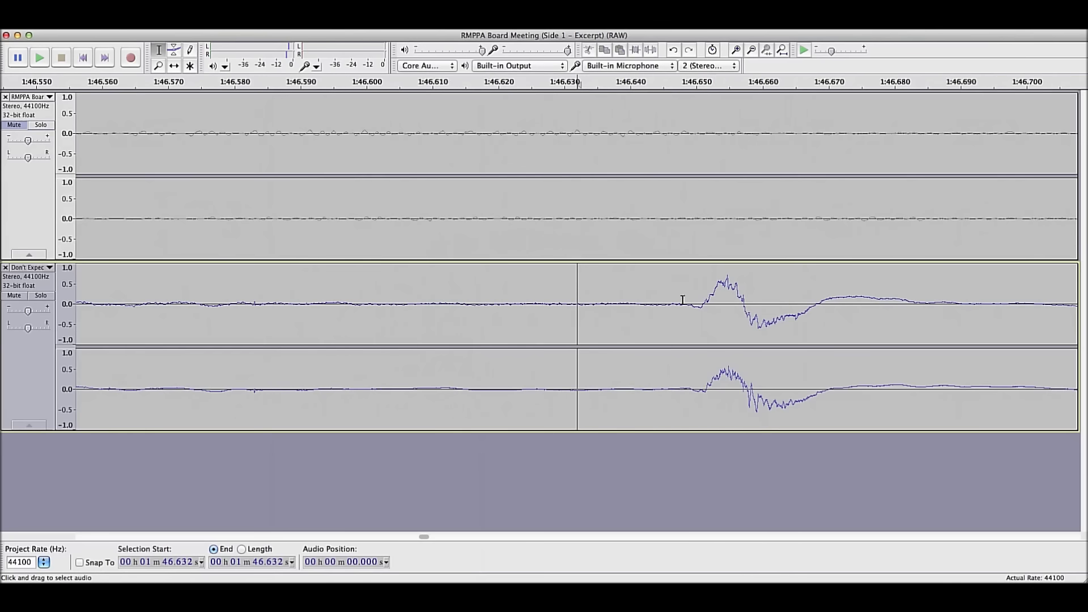
drag(691, 303, 817, 320)
drag(817, 321, 804, 323)
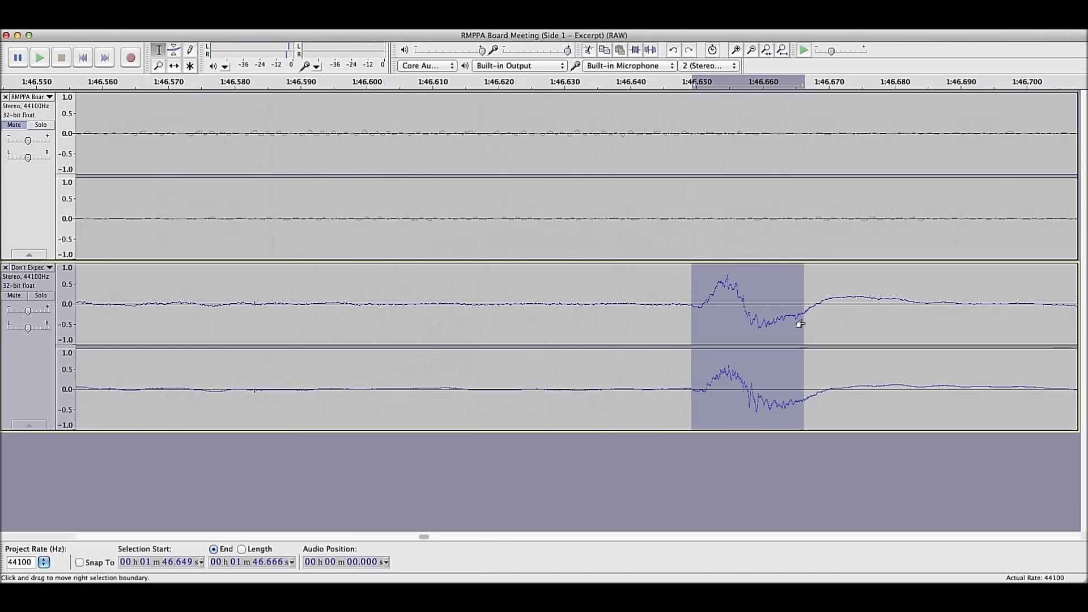
key(Delete)
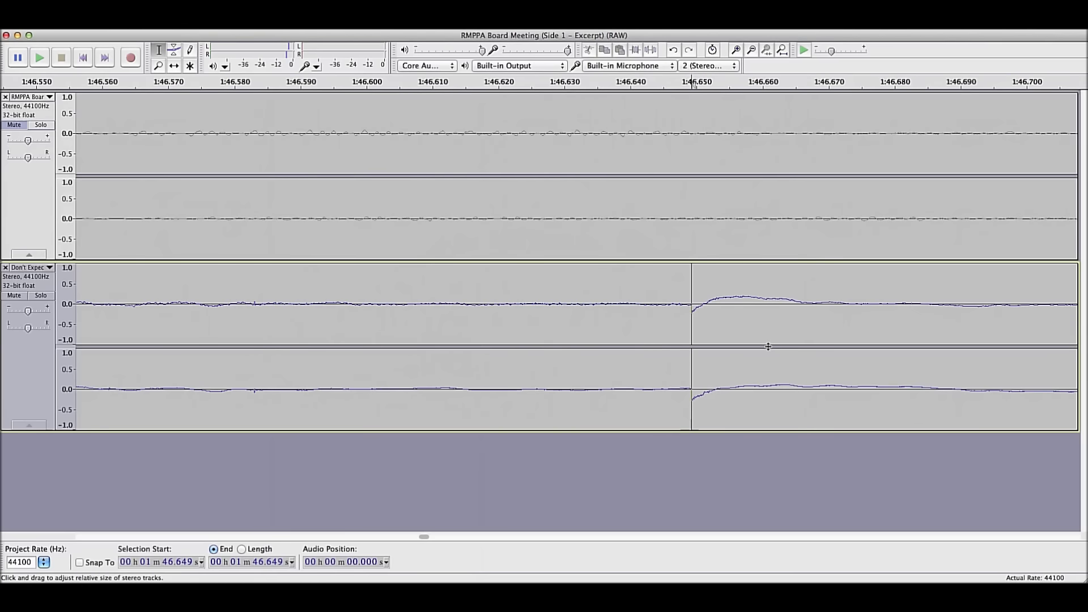